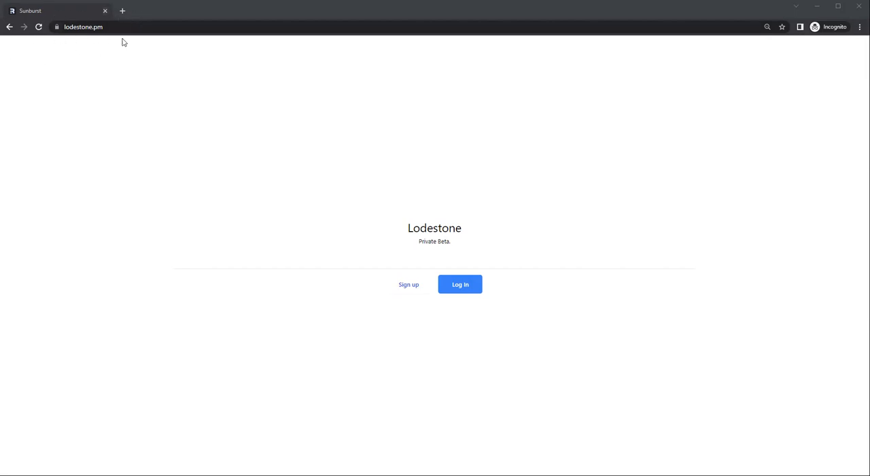
Step: Sign up for a new Lodestone account with an email address and the account password
left_click(411, 292)
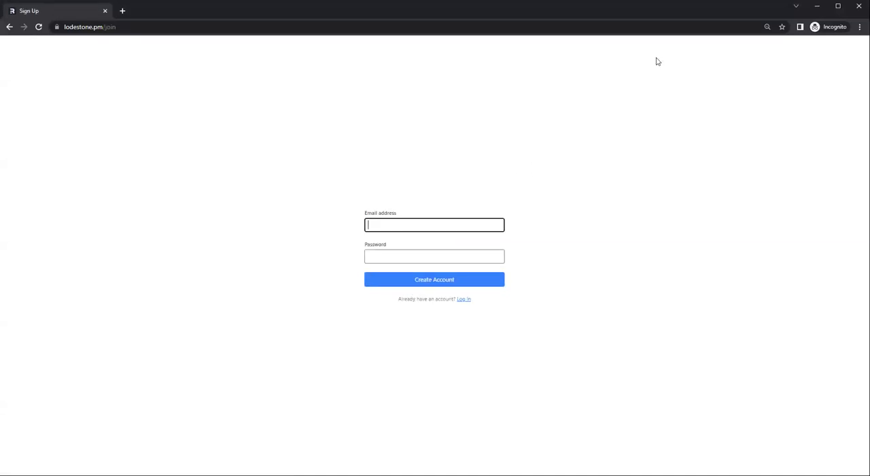
key("Tab")
type("••••••")
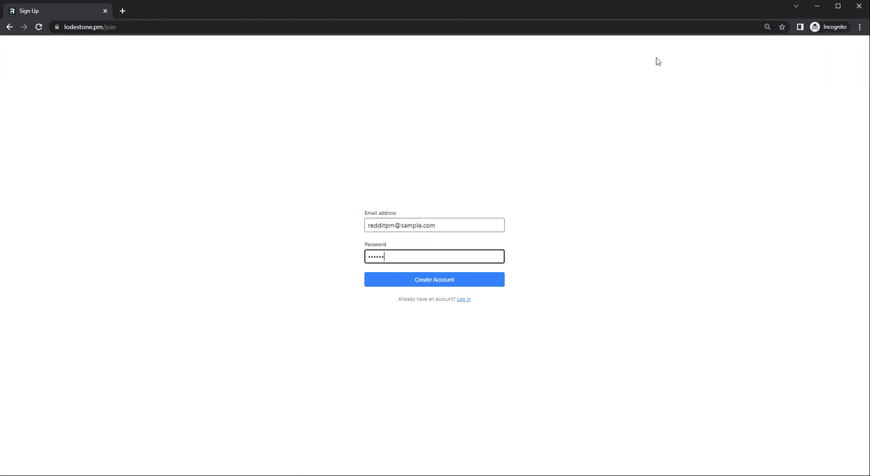
key("BackSpace")
key("BackSpace")
key("BackSpace")
key("BackSpace")
type("••••••••")
key("Return")
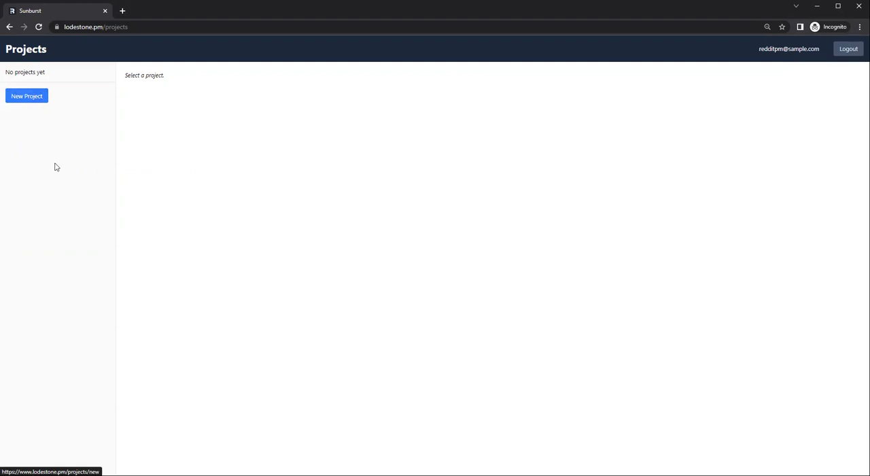
Step: Create a new project named "Q2 2023 Roadmap"
left_click(36, 101)
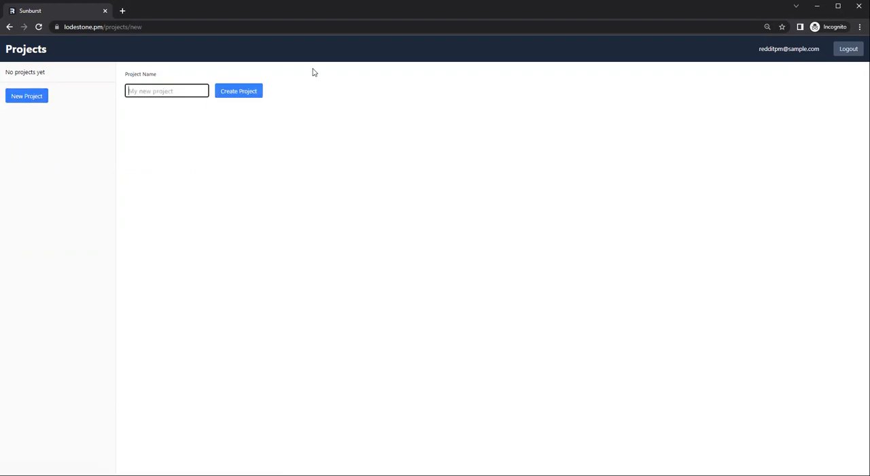
type("Q2 2")
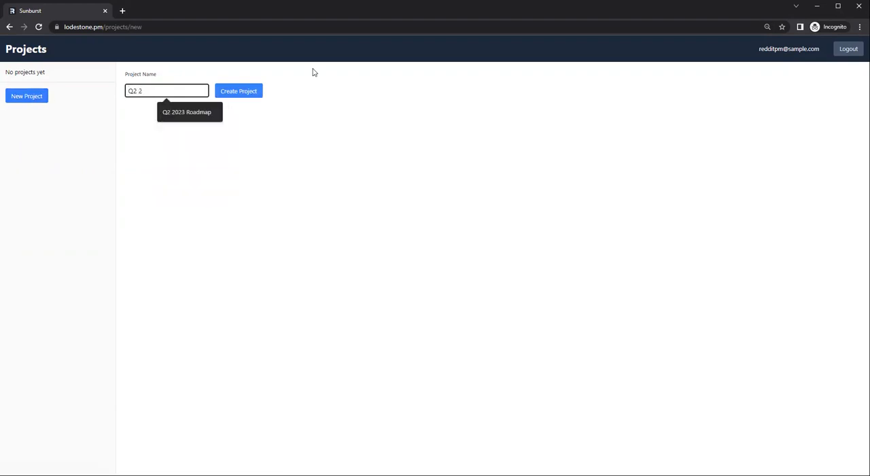
type("023 Roadmap")
left_click(257, 97)
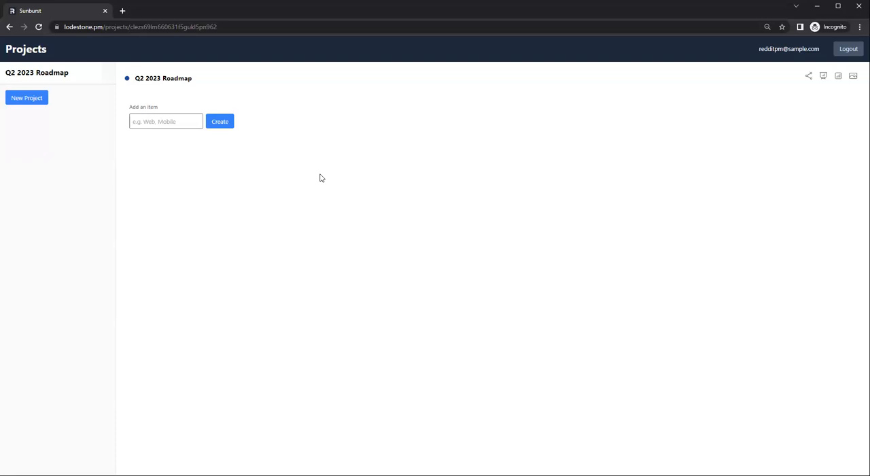
Step: Add three items named Goal 1, Goal 2 and Goal 3 to the Q2 2023 Roadmap project
left_click(186, 121)
type("Goal")
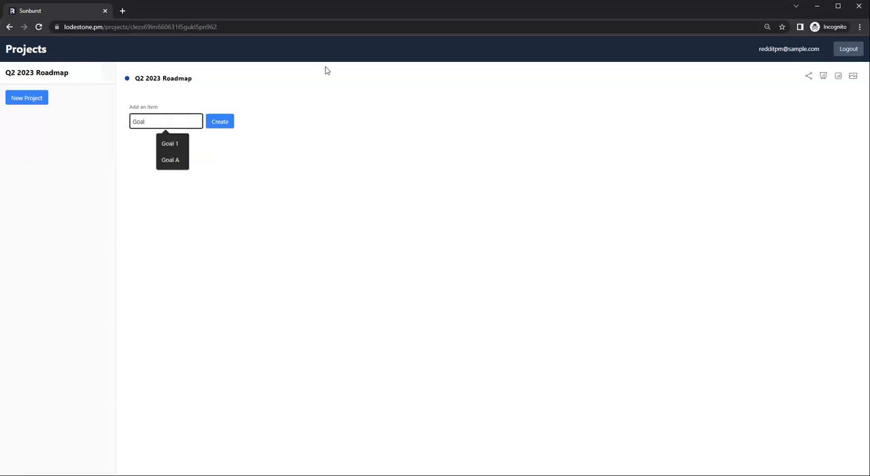
type(" 1")
key("Return")
type("Go")
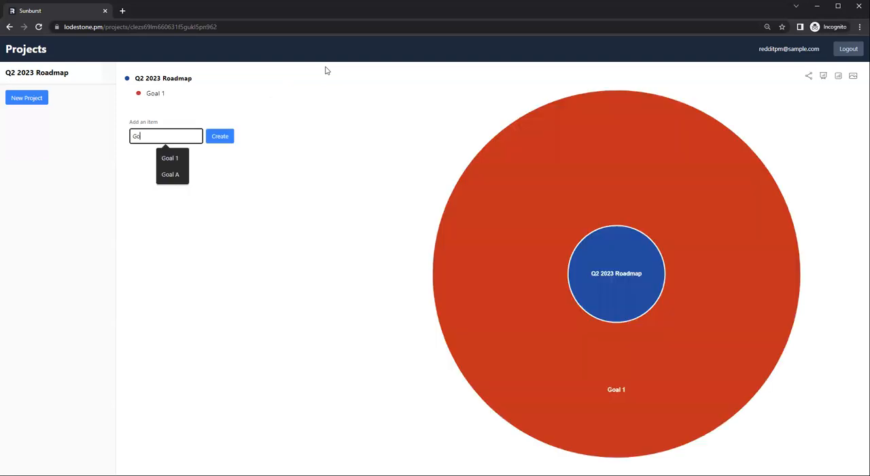
type("al 2")
key("Return")
type("Goal 3")
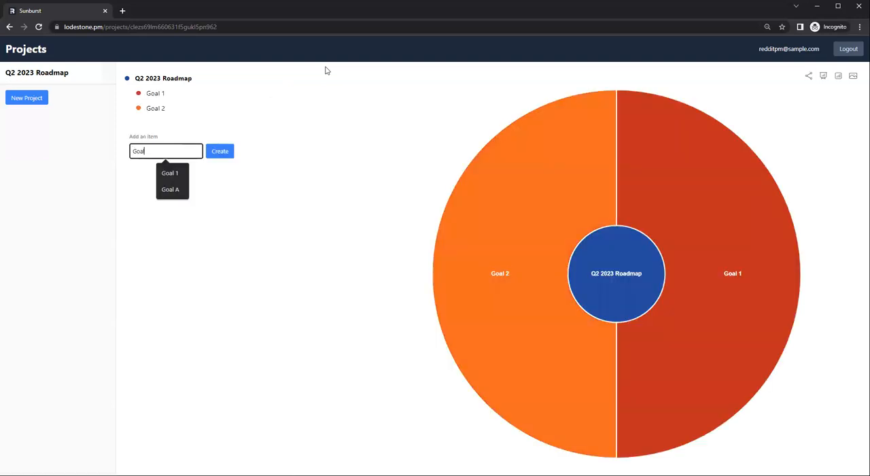
key("Return")
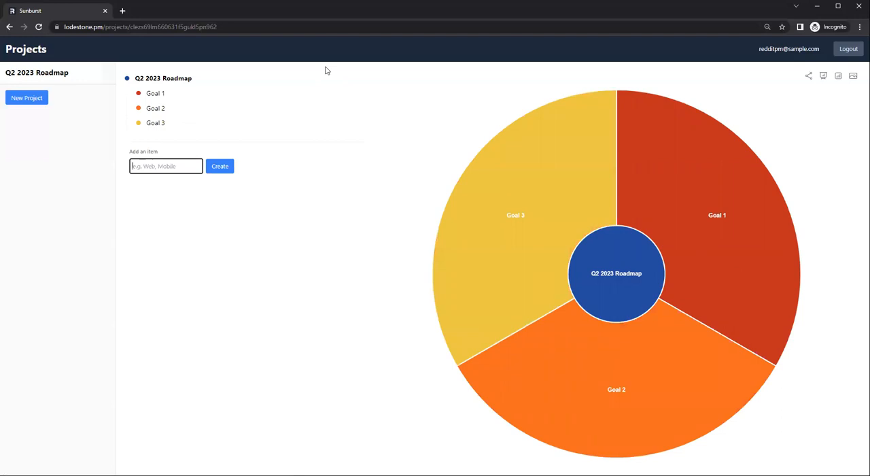
Step: Add the items Theme A, Theme B and Theme C to the roadmap below the goals
type("Theme")
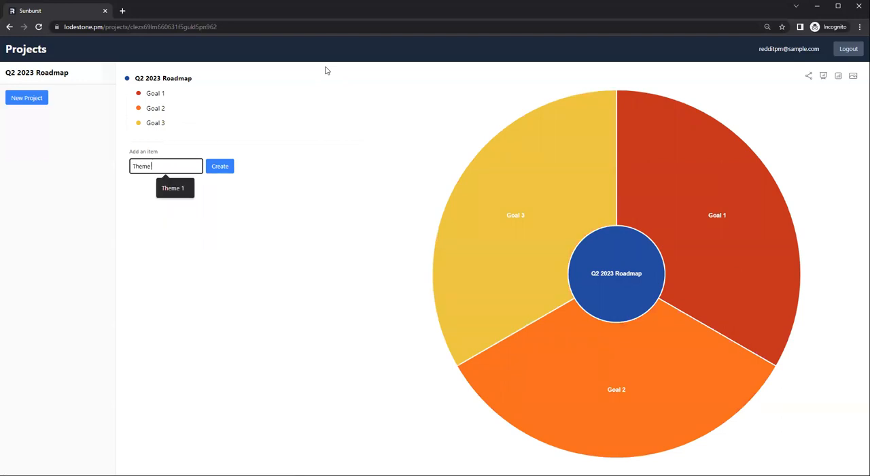
type(" A")
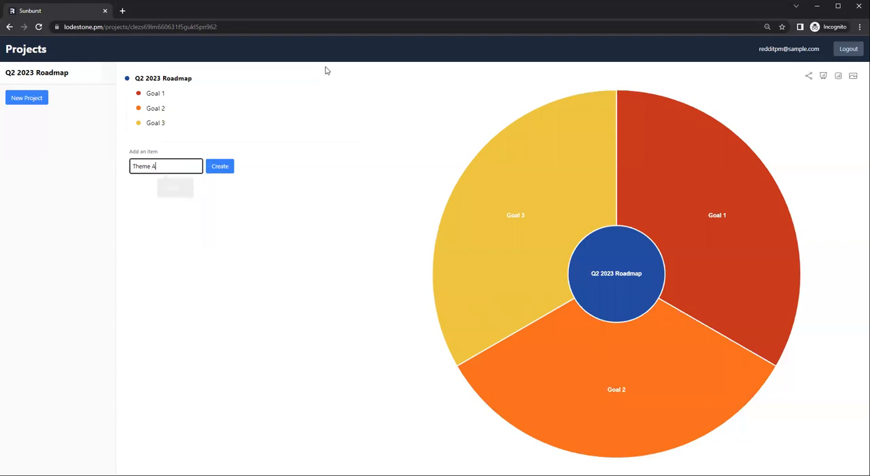
key("Return")
type("Theme")
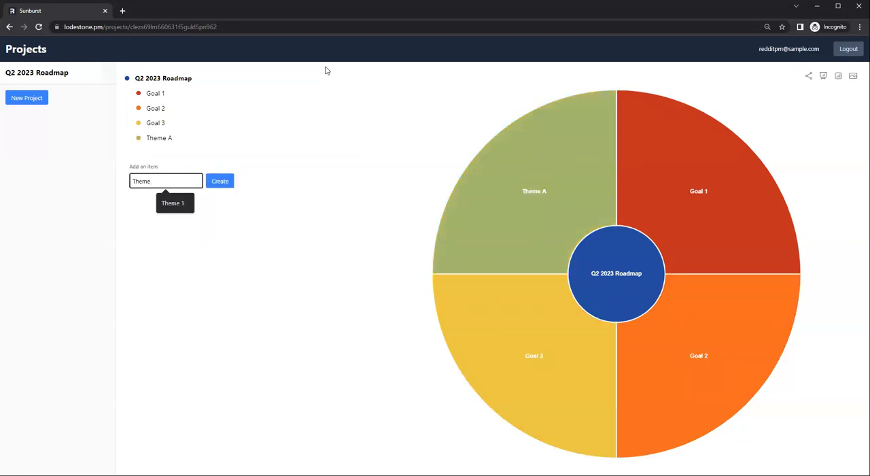
type(" B")
key("Return")
type("Theme C")
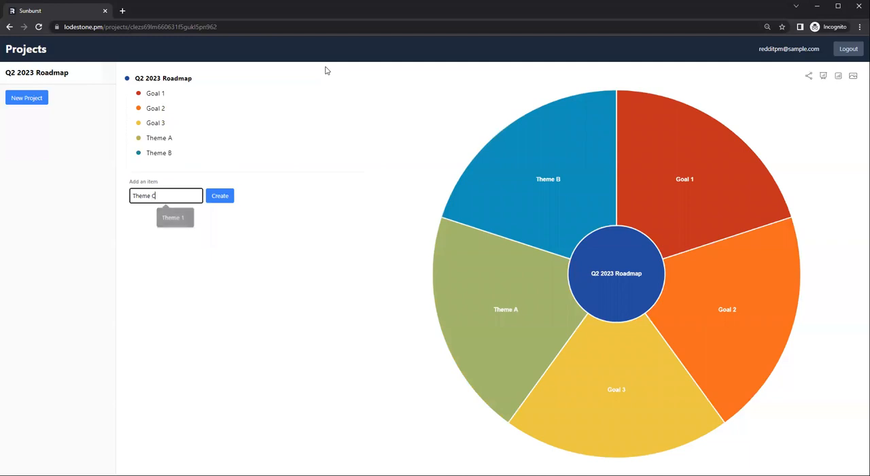
key("Return")
Step: Add the items Theme D, Theme E and Theme F to the roadmap
type("Theme D")
key("Return")
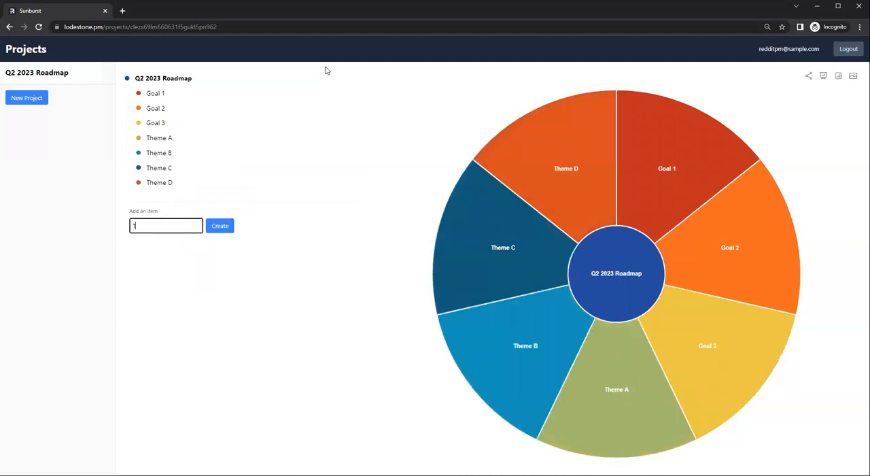
type("Theme E")
key("Return")
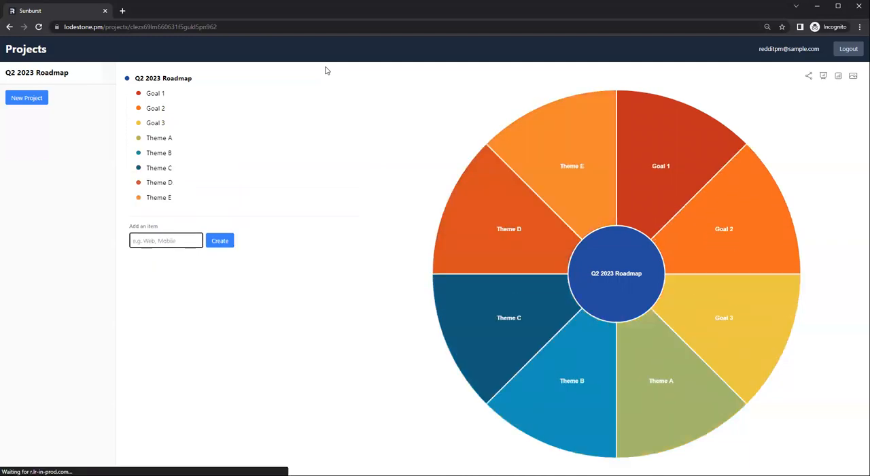
type("Theme F")
key("Return")
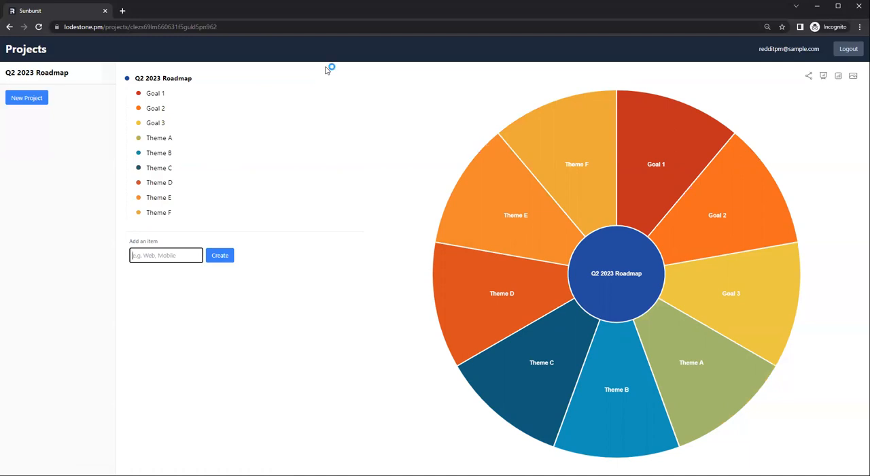
Step: Add the items Feature i and Feature ii to the roadmap after the themes
type("FEature")
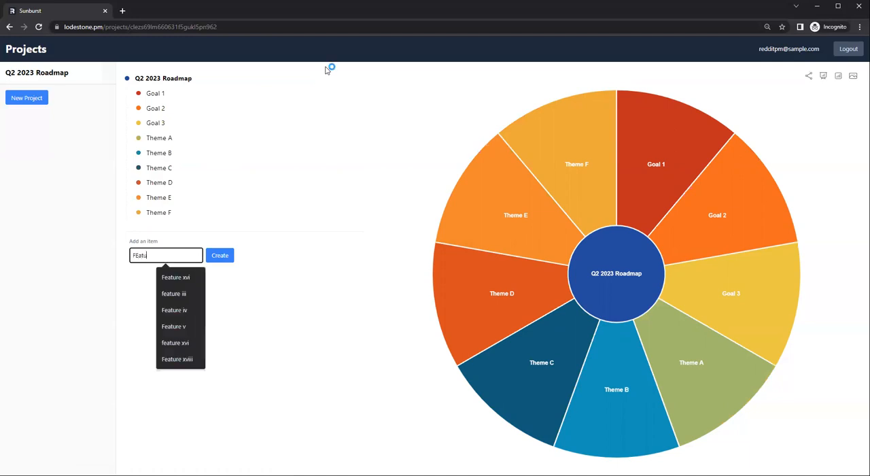
key("BackSpace")
key("BackSpace")
key("BackSpace")
key("BackSpace")
key("BackSpace")
key("BackSpace")
type("eature ")
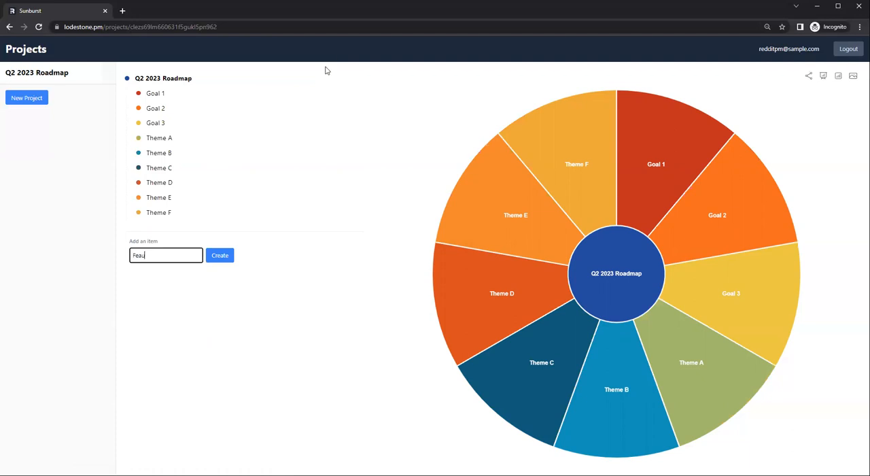
type("i")
key("Return")
type("Feature ii")
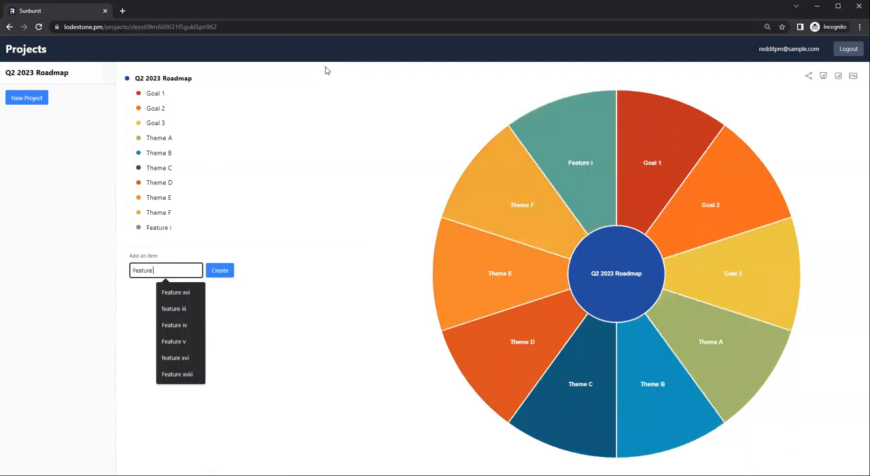
key("Return")
Step: Add an item named Feature iii to the roadmap
type("Eature ii")
key("BackSpace")
key("BackSpace")
key("BackSpace")
key("BackSpace")
key("BackSpace")
key("BackSpace")
key("BackSpace")
key("BackSpace")
key("BackSpace")
type("Feature iii")
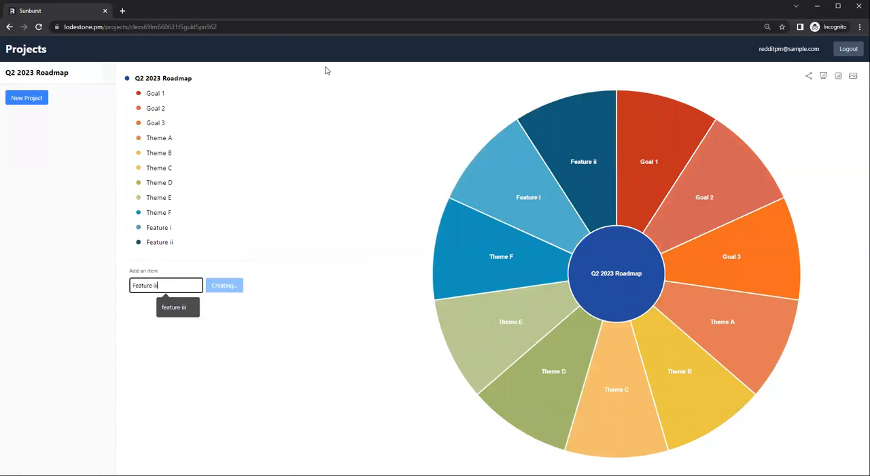
key("Return")
Step: Add the items Feature iv and Feature v to the roadmap
type("eatu")
key("BackSpace")
key("BackSpace")
key("BackSpace")
key("BackSpace")
type("Featree iv")
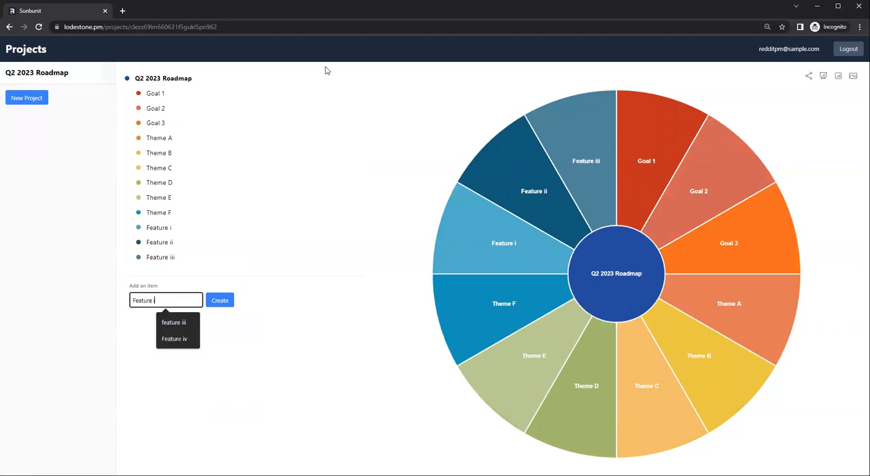
key("Return")
type("Feature v")
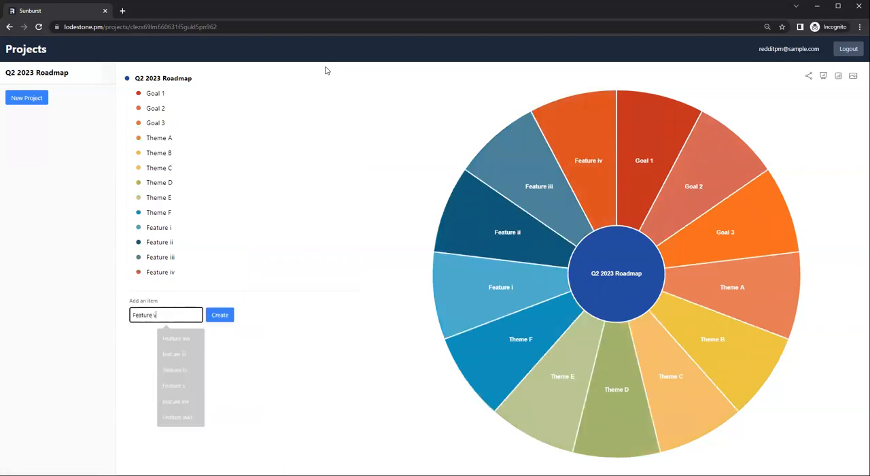
key("Return")
Step: Add three more items to the roadmap, entered as Feature vi, Feature vi and Feature vii
type("Feature vi")
key("Return")
type("Fe")
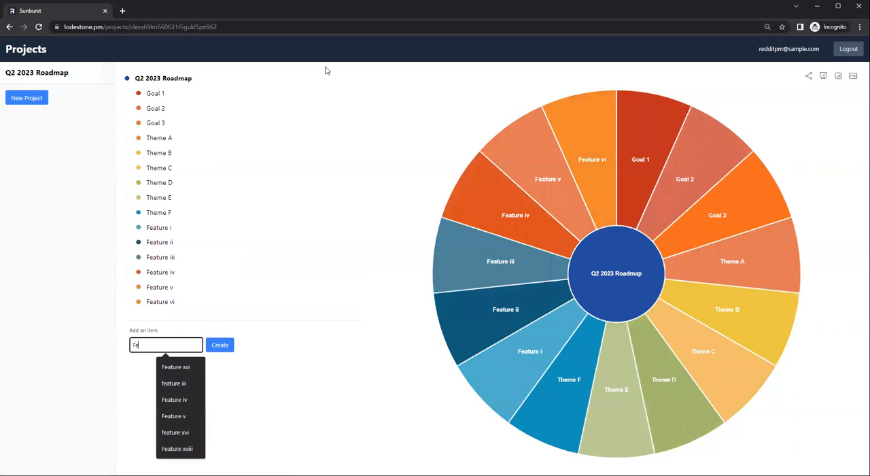
type("ature vii")
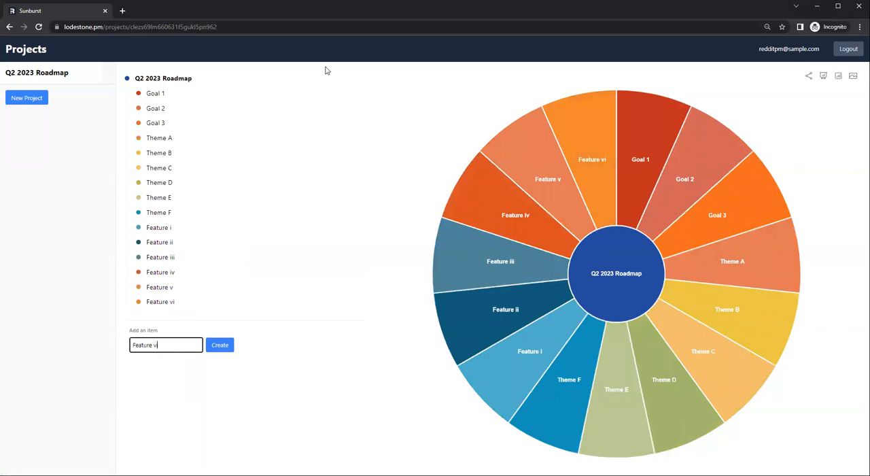
key("Return")
type("Feature vii")
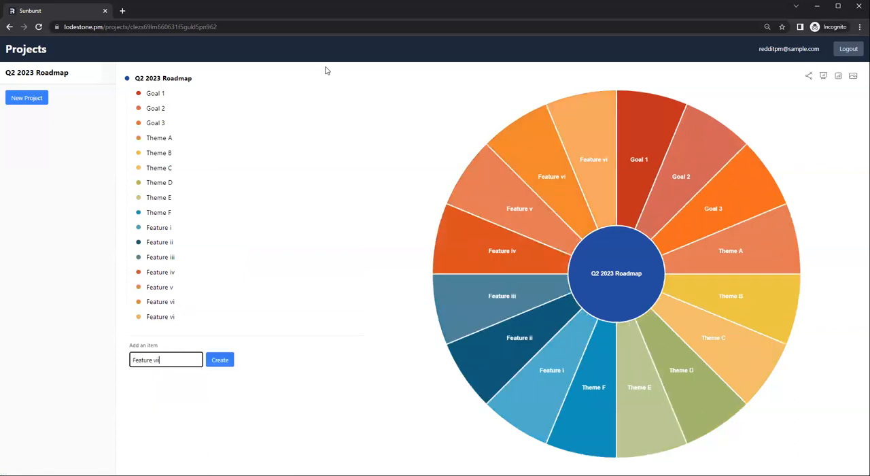
key("Return")
Step: Rename the duplicate Feature vi item to Feature vii and the last item in the list to Feature viii
left_click(170, 318)
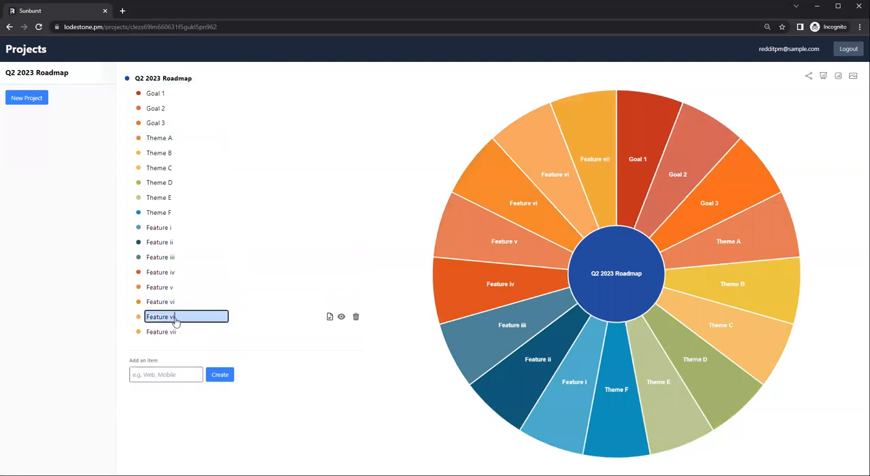
type("i")
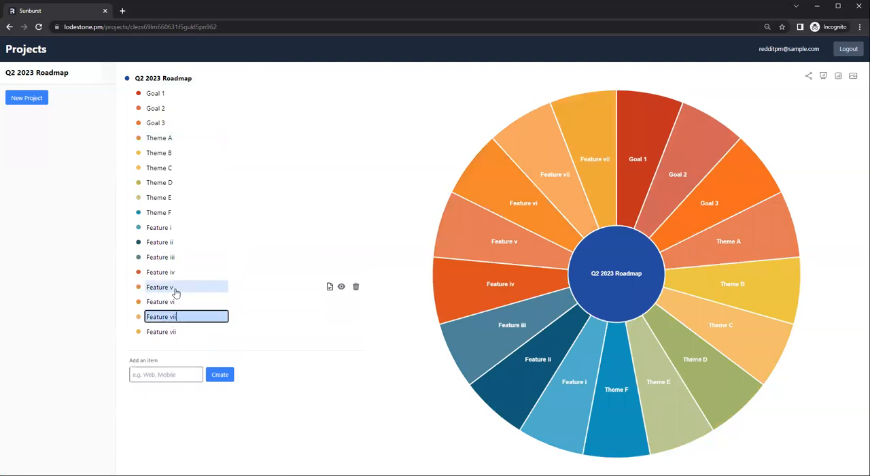
left_click(179, 333)
type("i")
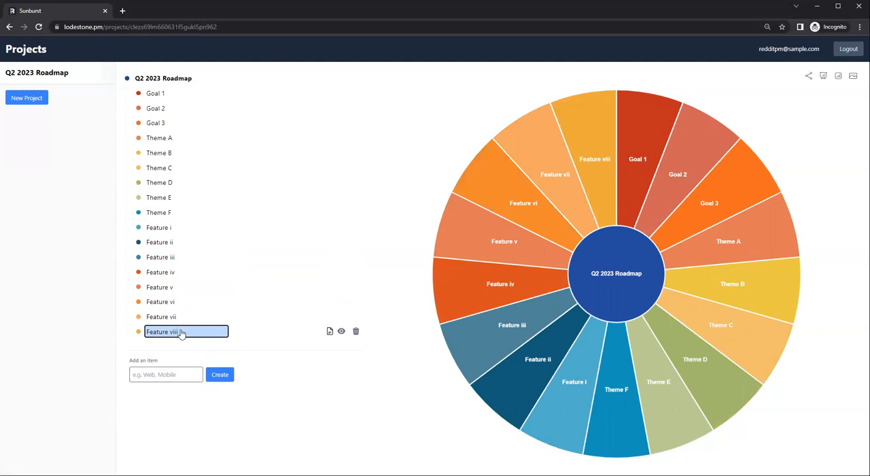
Step: Add an item named Feature ix to the roadmap
left_click(184, 374)
type("Feature v")
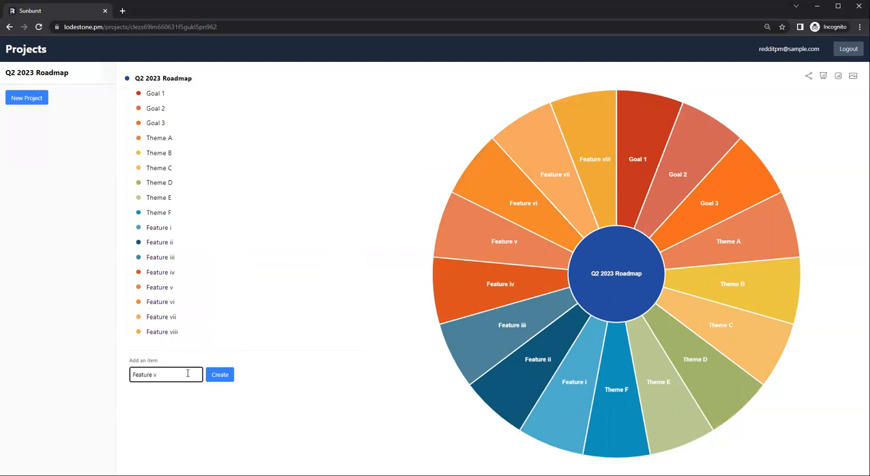
key("BackSpace")
type("ix")
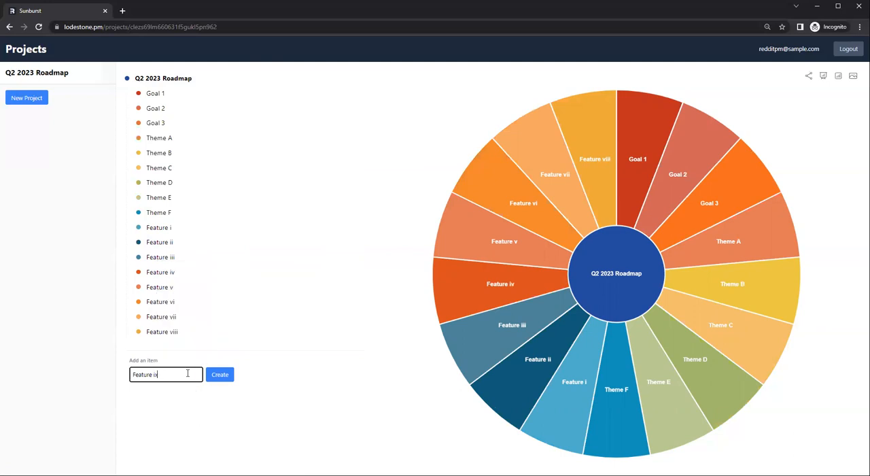
key("Return")
Step: Add the items Feature xi, Feature xii and Feature x to the end of the roadmap list
type("Feature")
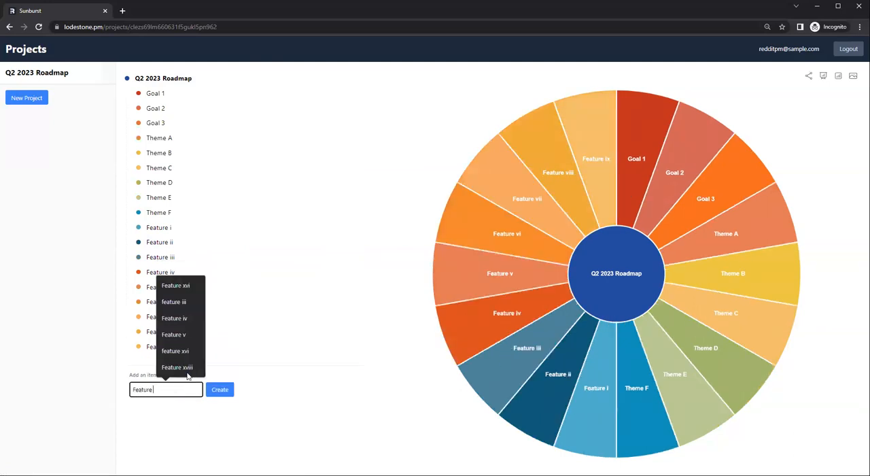
type(" xi")
key("Return")
type("Feature xi")
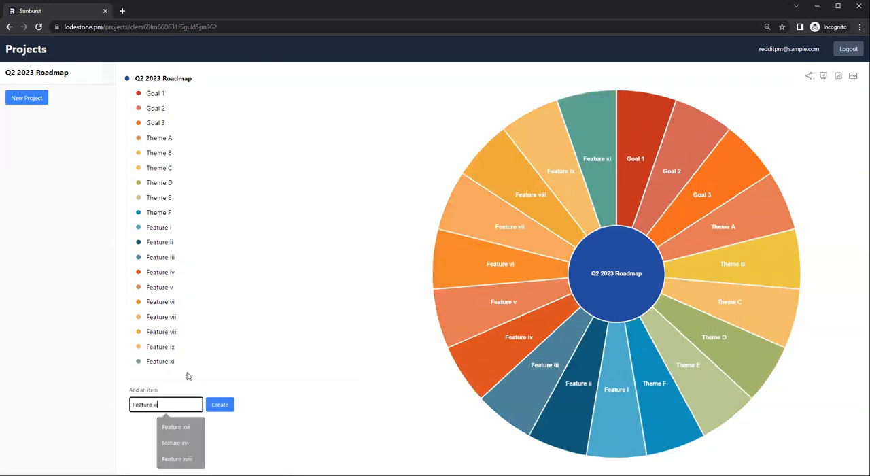
type("i")
key("Return")
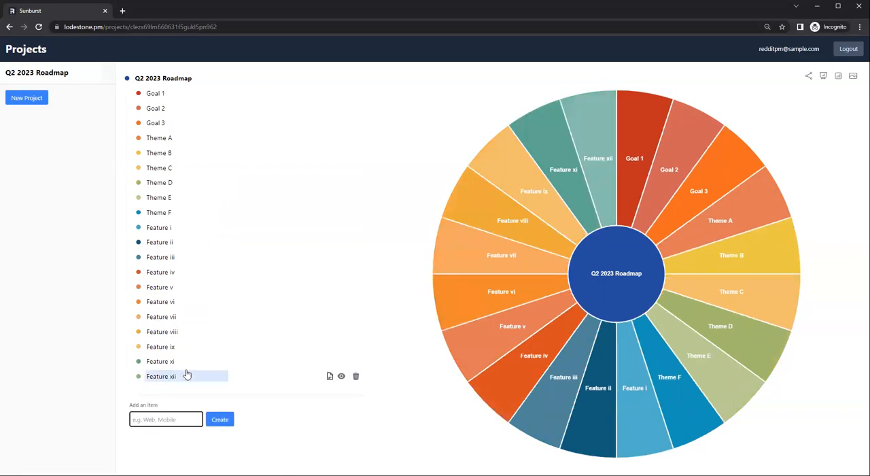
type("Feature x")
key("Return")
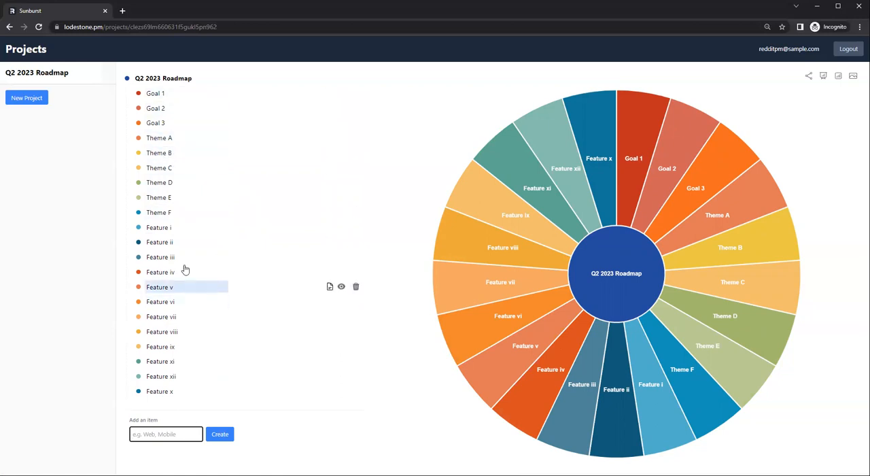
Step: Nest Themes A and B under Goal 1, Themes C and D under Goal 2, and Themes E and F under Goal 3
left_click(170, 141)
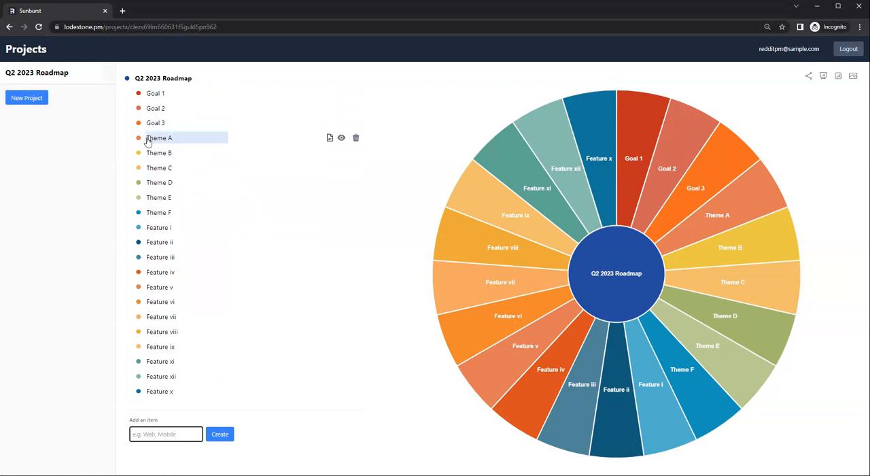
left_click_drag(150, 143, 169, 101)
left_click_drag(169, 156, 184, 130)
left_click_drag(181, 167, 171, 146)
left_click_drag(165, 188, 165, 145)
mouse_move(175, 196)
left_mouse_down()
mouse_move(166, 213)
mouse_move(166, 189)
mouse_move(169, 198)
left_mouse_up()
Step: Nest Feature i and Feature ii under Theme A, and Feature iii under Theme B
left_click_drag(169, 234, 181, 115)
left_click_drag(171, 243, 185, 116)
left_click_drag(170, 262, 178, 166)
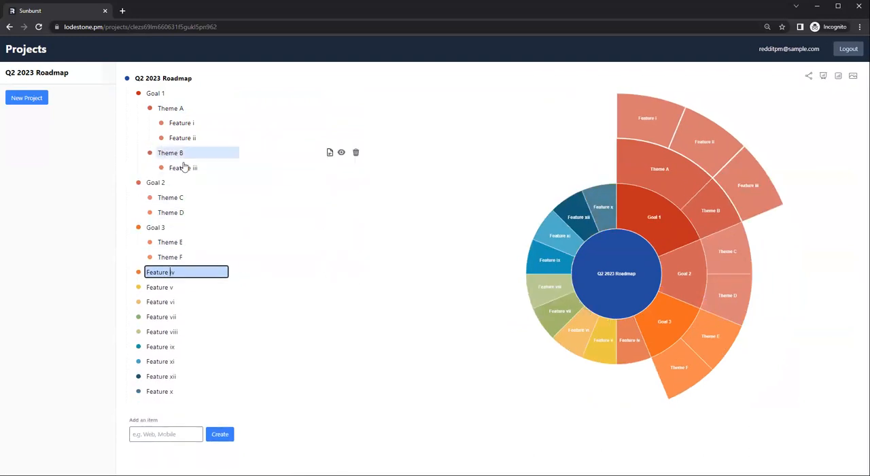
Step: Nest Feature iv under Theme B, v and vi under Theme C, vii and viii under Theme D, ix and x under Theme E, xi and xii under Theme F
left_click_drag(165, 290, 175, 224)
left_click_drag(176, 313, 175, 270)
left_click_drag(174, 334, 179, 271)
left_click_drag(186, 348, 186, 321)
left_click_drag(185, 392, 185, 321)
left_click_drag(178, 371, 179, 362)
left_click_drag(180, 405, 187, 360)
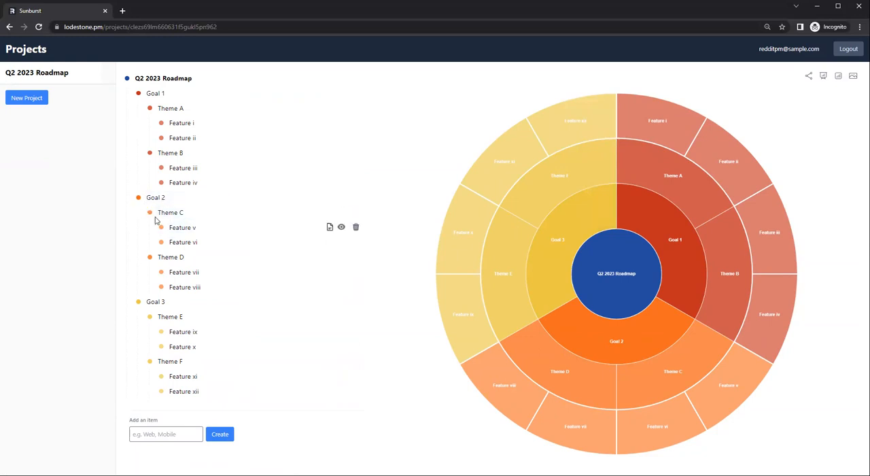
Step: Change the colour of Goal 2 and its nested items from orange to a bright blue
left_click(139, 198)
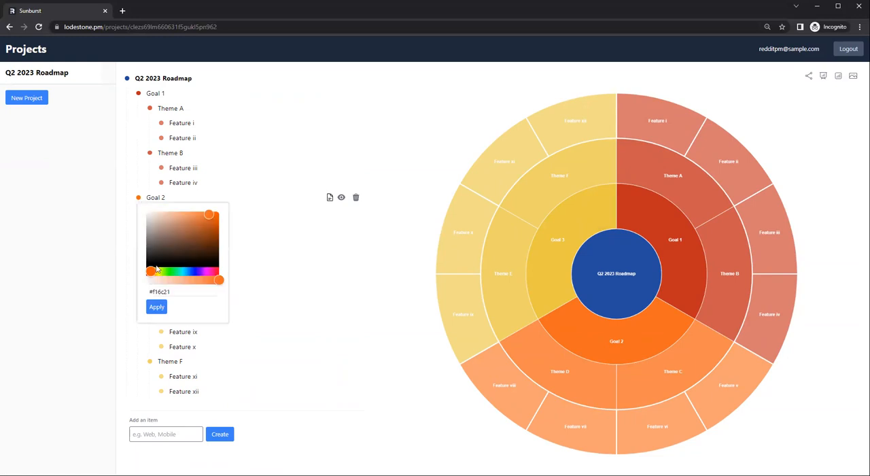
left_click(194, 271)
left_click(156, 307)
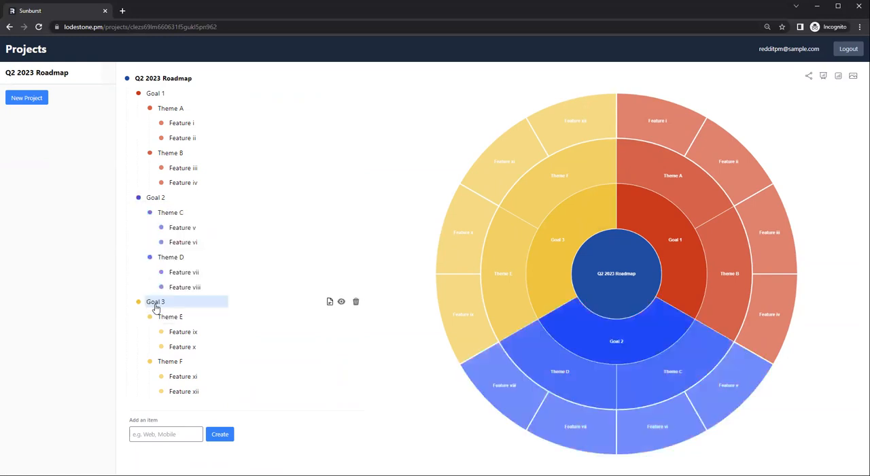
Step: Change the colour of the Q2 2023 Roadmap root item to dark grey
left_click(127, 79)
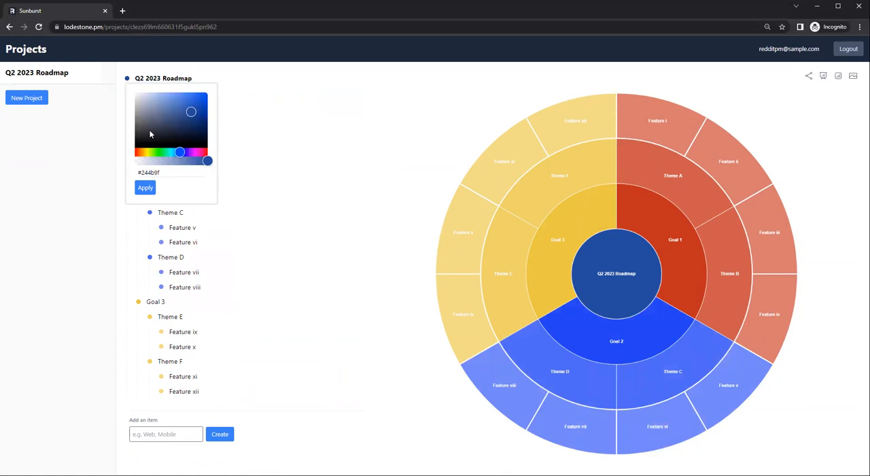
left_click(114, 131)
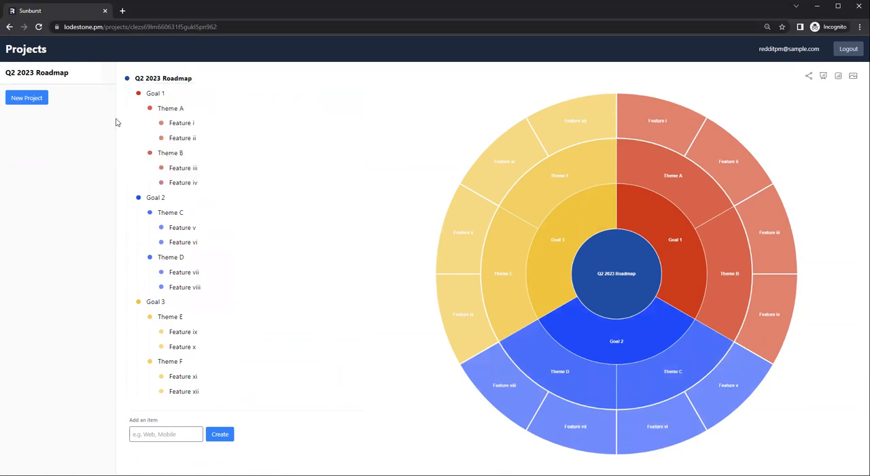
left_click(127, 79)
left_click_drag(146, 121, 136, 125)
left_click(145, 187)
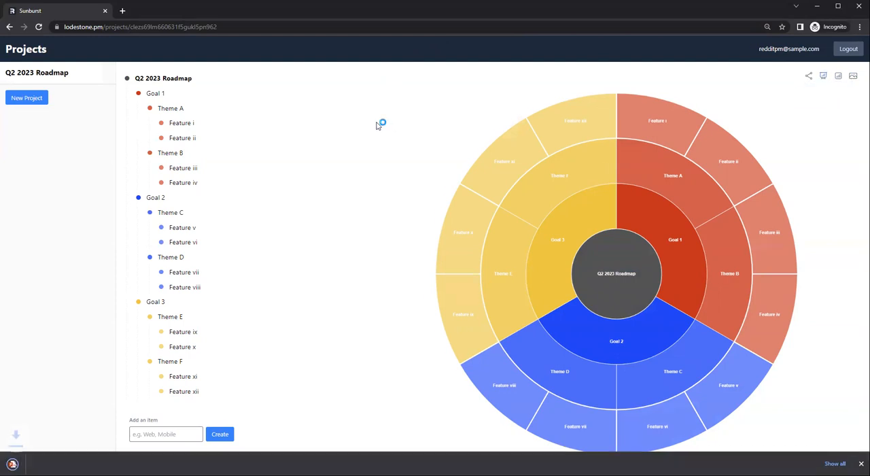
Step: Open the exported Q2 2023 Roadmap presentation in PowerPoint, review its slides through the final summary and return to the first slide
left_click(60, 463)
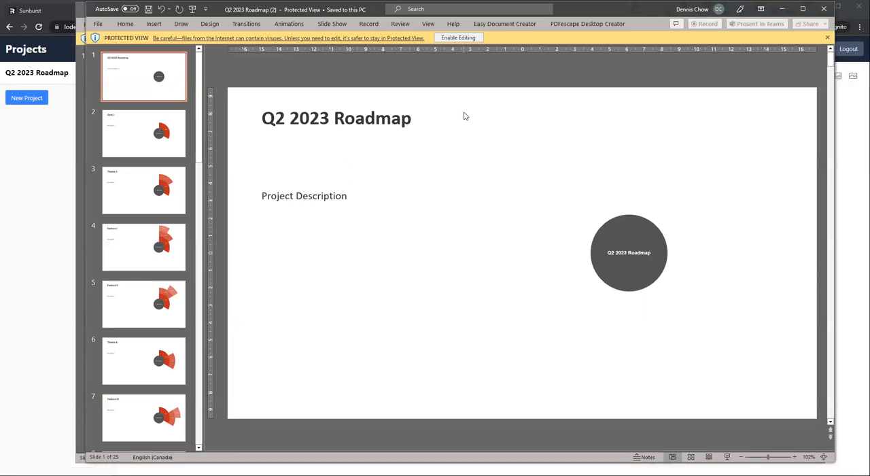
key("Down")
key("Down")
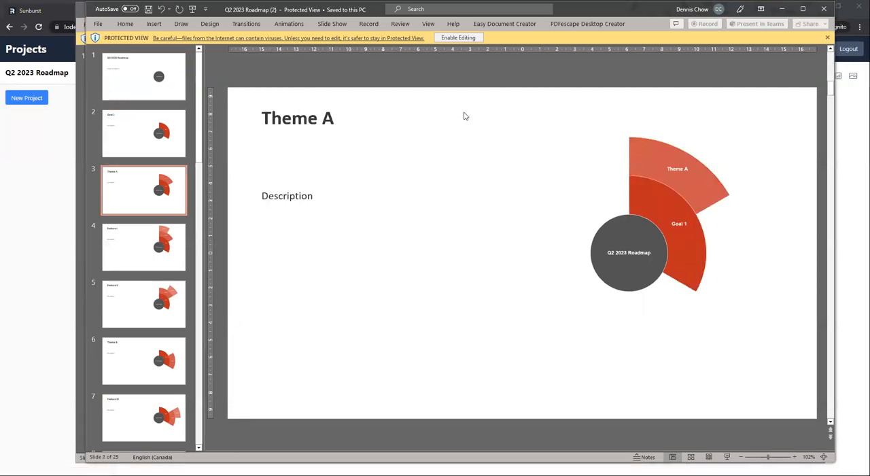
key("Down")
key("Down")
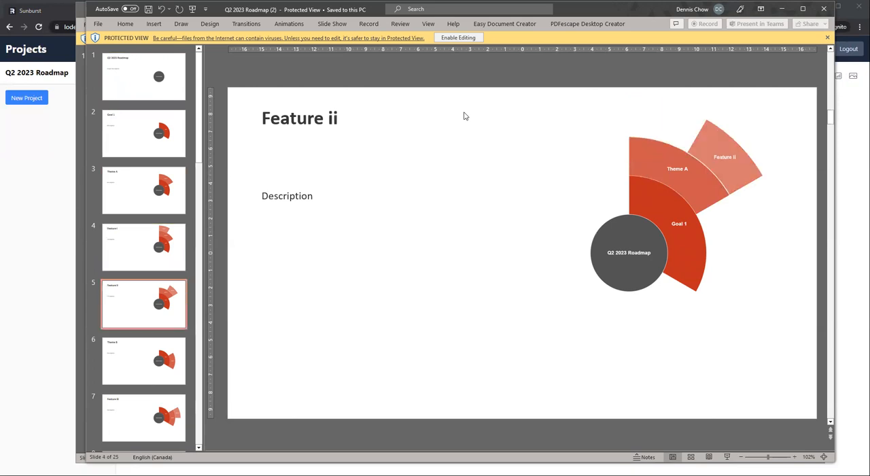
key("Down")
key("Down")
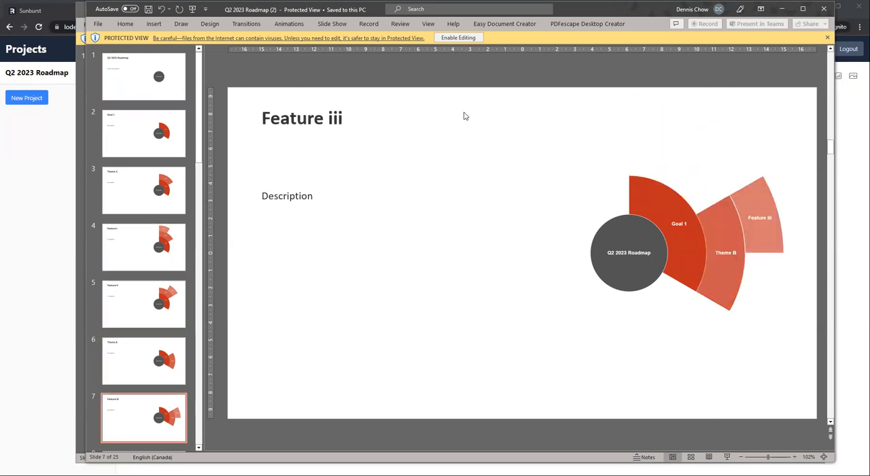
key("Down")
key("Down")
key("Down")
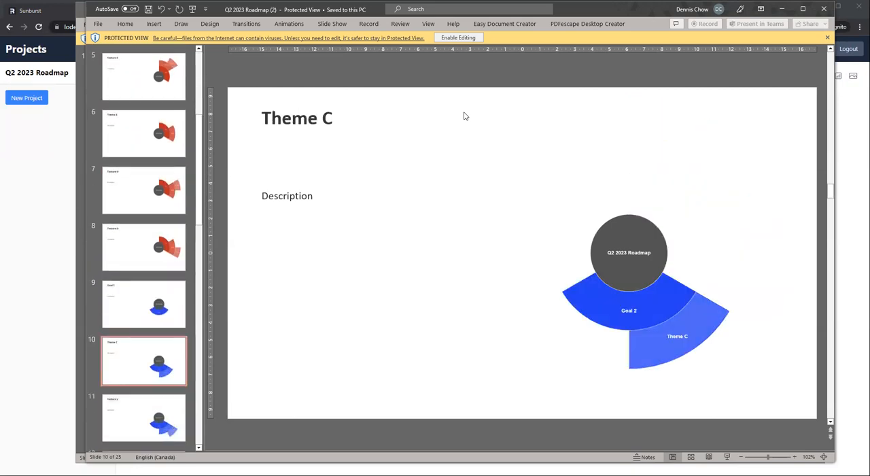
key("Down")
key("Down")
key("Down")
key("Down")
key("Down")
key("Down")
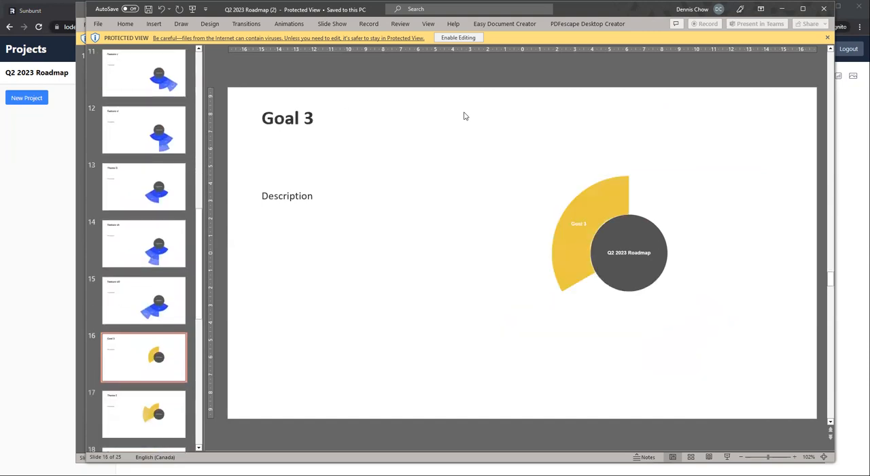
key("Down")
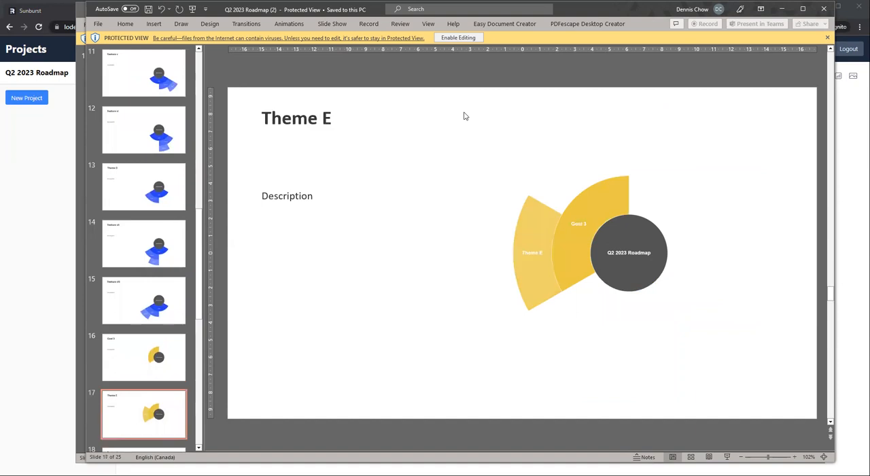
key("Down")
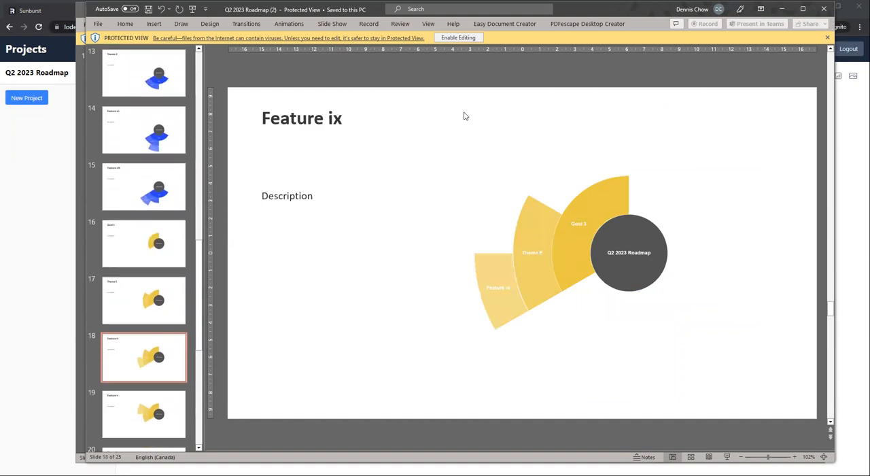
key("Down")
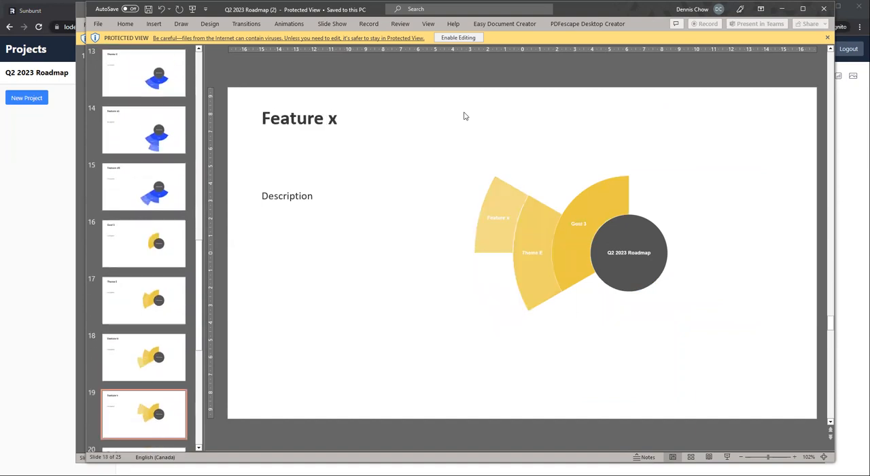
key("Down")
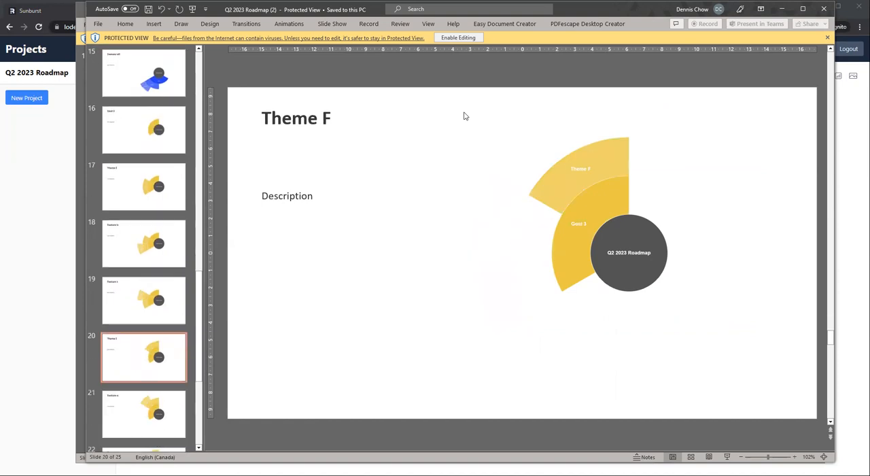
key("Down")
key("Down")
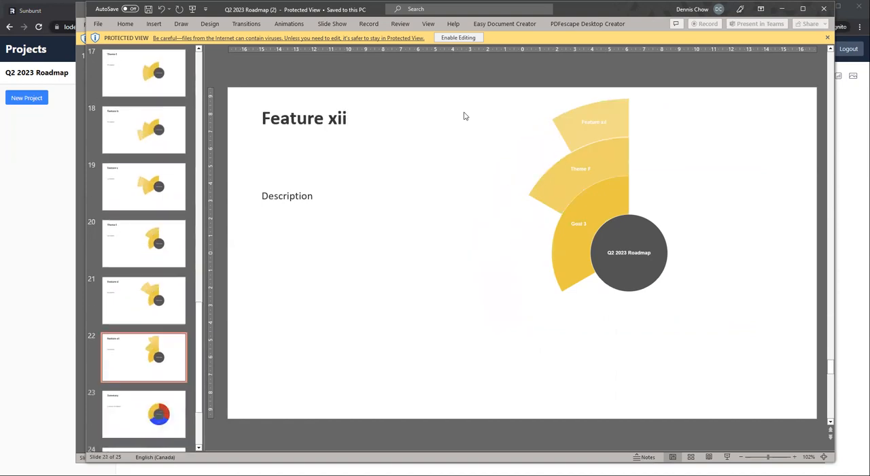
key("Down")
key("Down")
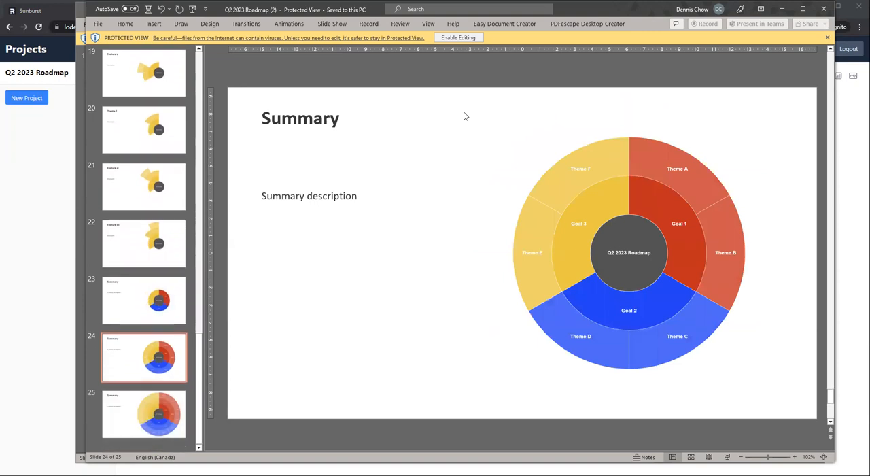
key("Down")
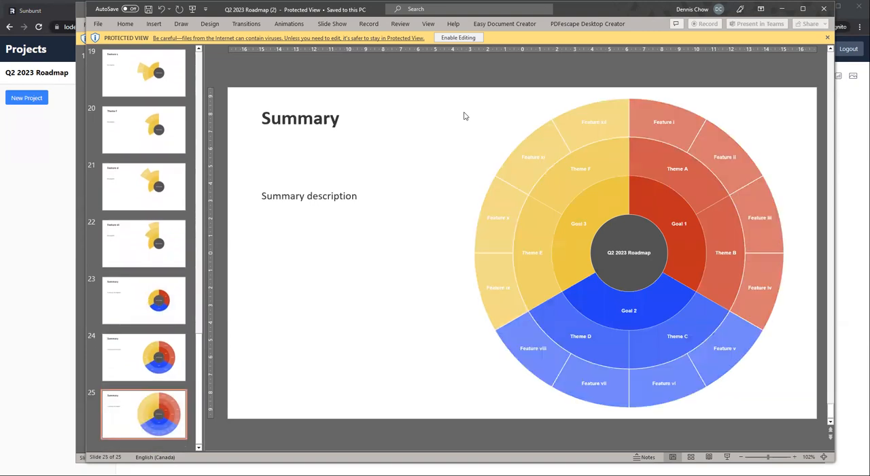
key("Up")
key("Up")
key("Up")
key("Up")
key("Up")
key("Up")
key("Up")
key("Up")
key("Up")
key("Up")
key("Up")
key("Up")
key("Up")
key("Up")
key("Up")
key("Up")
key("Up")
key("Up")
key("Up")
key("Up")
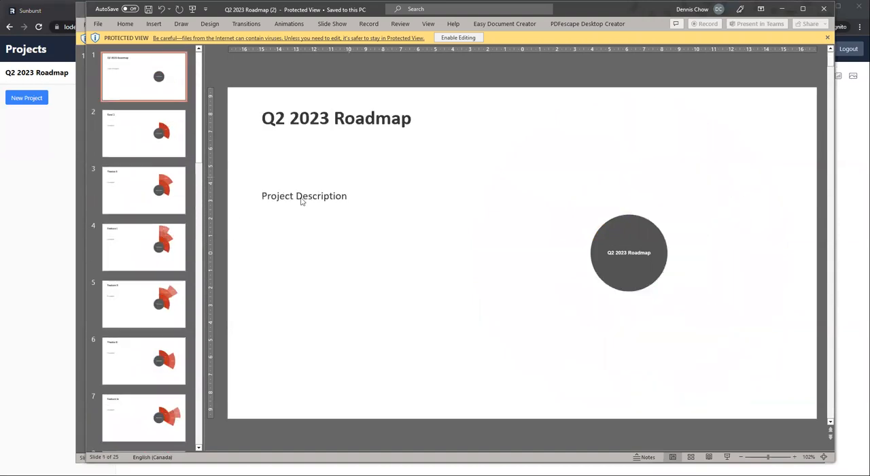
Step: Switch back to Lodestone, open Feature i's details and describe enabling google sso to dramatically increase users' level of convenience with the platform
left_click(59, 175)
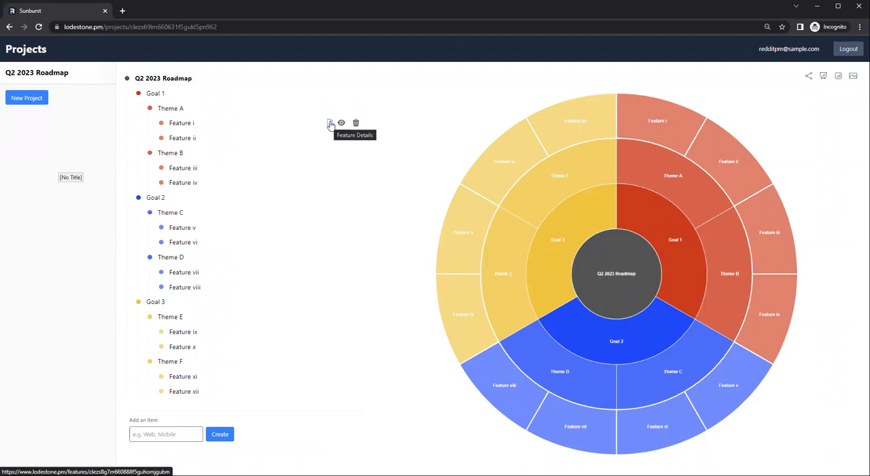
left_click(331, 123)
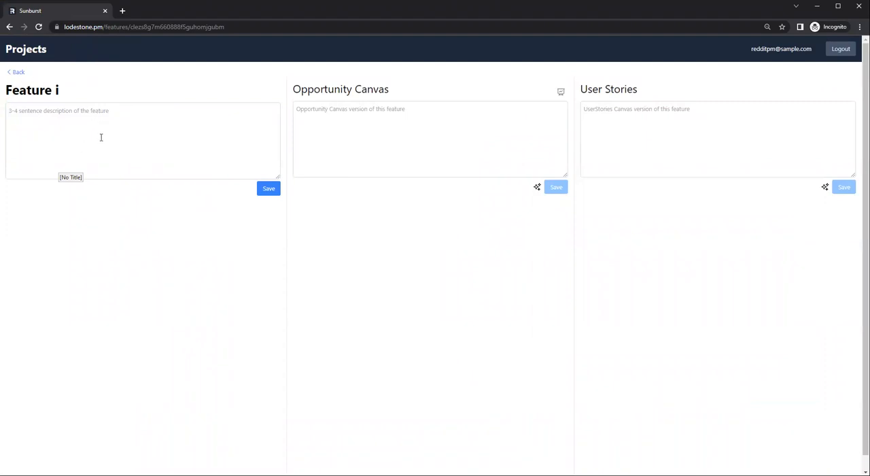
left_click(135, 124)
type("G")
key("BackSpace")
type("We")
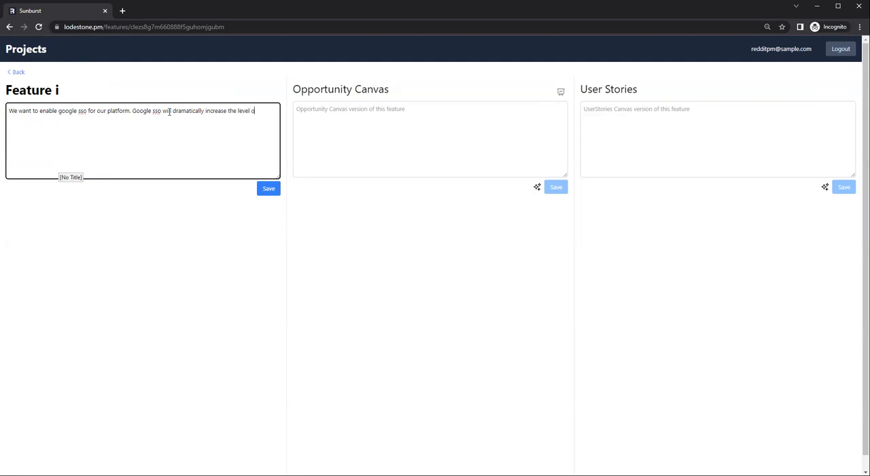
type("enience our users will have with our platform")
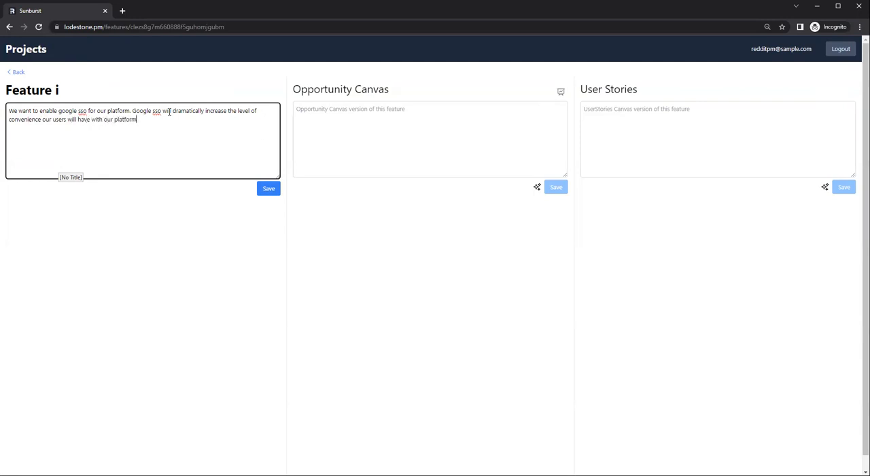
Step: Complete Feature i's description with "We believe increased convenience will lead to greater overall usage." and save it
type("ve in create")
key("BackSpace")
key("BackSpace")
key("BackSpace")
key("BackSpace")
key("BackSpace")
key("BackSpace")
key("BackSpace")
type("creased convenience will le")
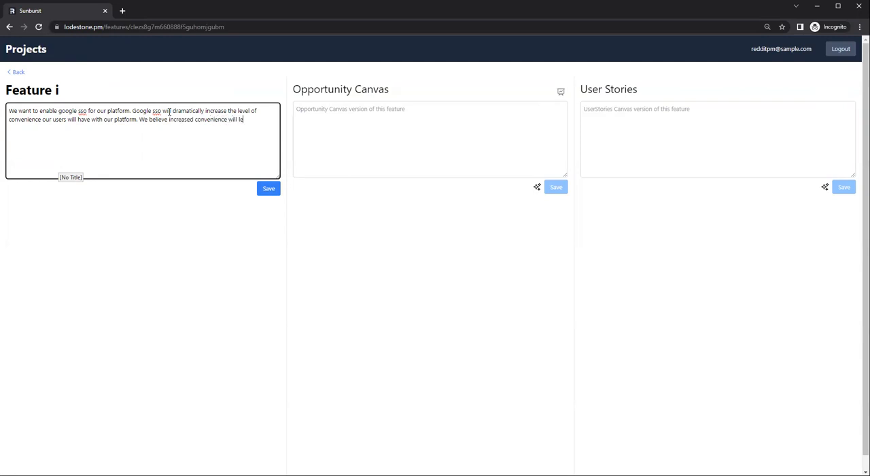
type("ad to greater overall usage.")
left_click(274, 190)
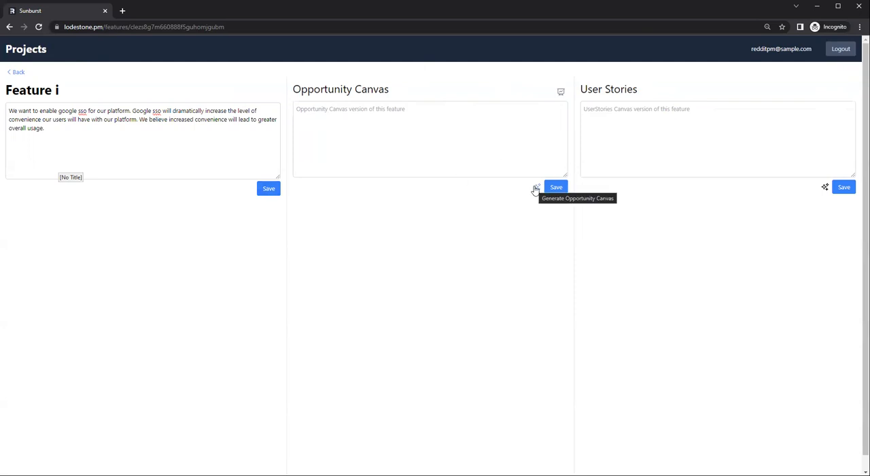
Step: Generate the Opportunity Canvas and the User Stories for Feature i from its saved description
left_click(536, 188)
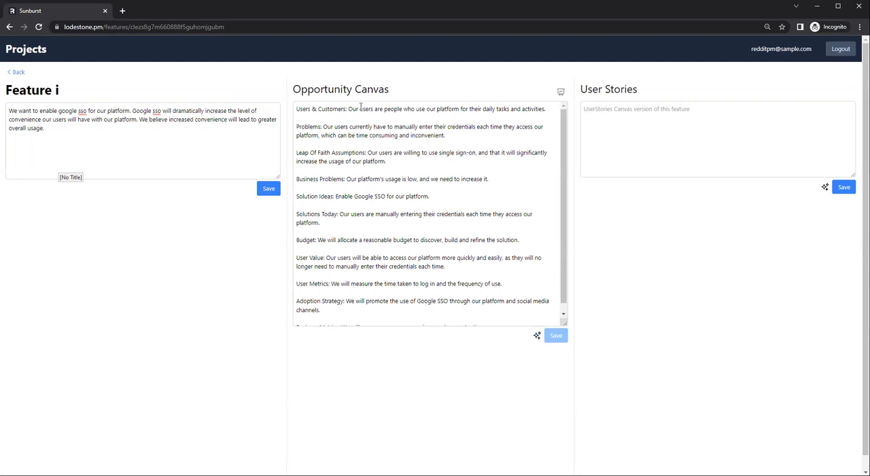
scroll(398, 213, "down", 2)
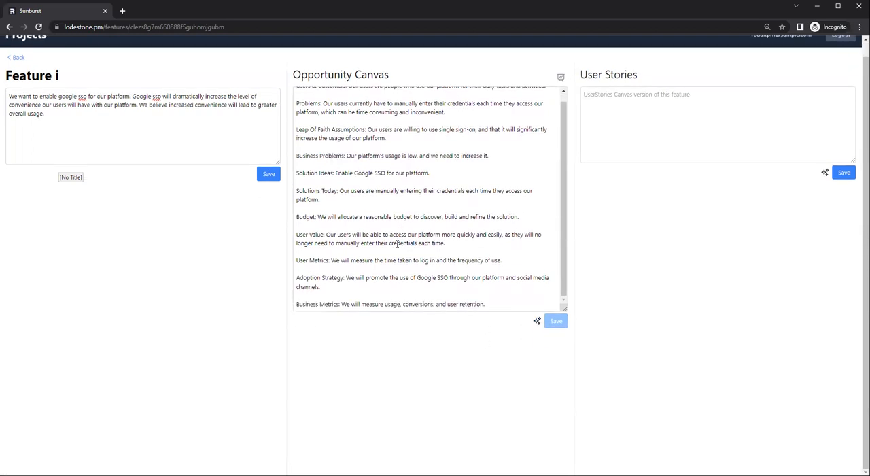
scroll(349, 129, "up", 3)
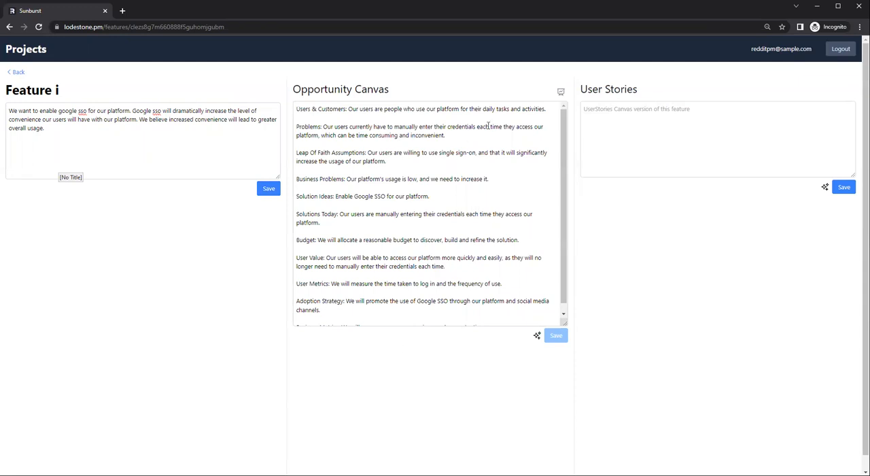
left_click(824, 189)
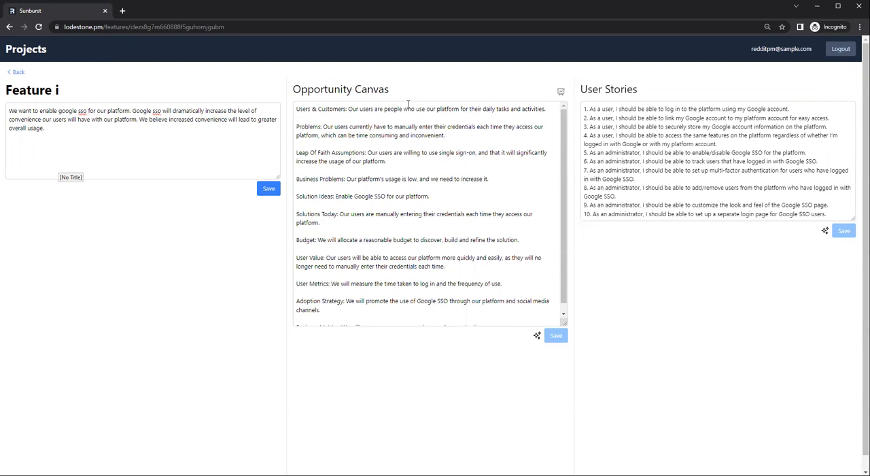
Step: Export Feature i's Opportunity Canvas as a presentation and open it in PowerPoint with editing enabled
left_click(561, 93)
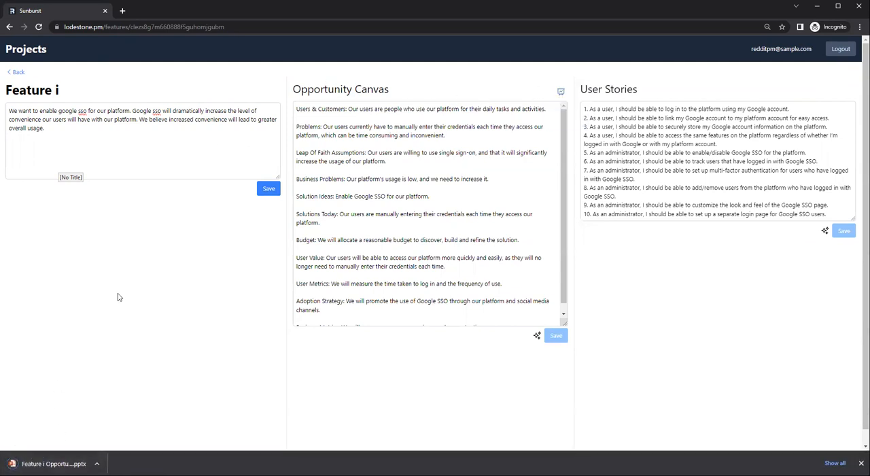
left_click(59, 457)
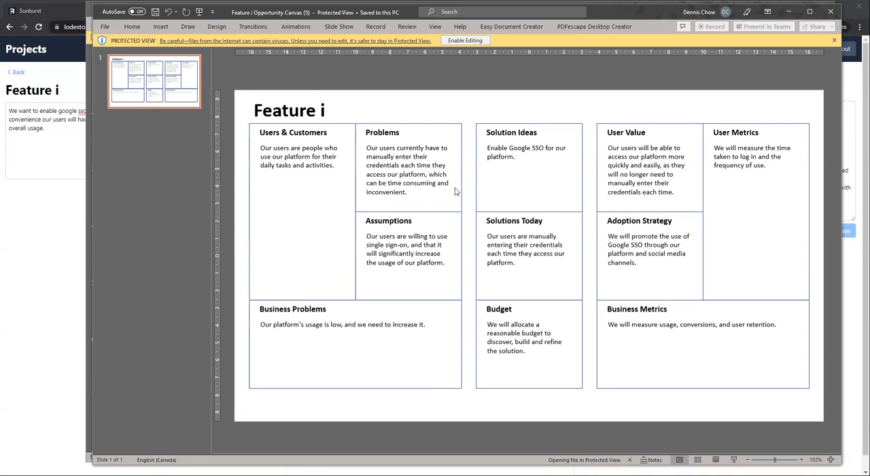
left_click(520, 155)
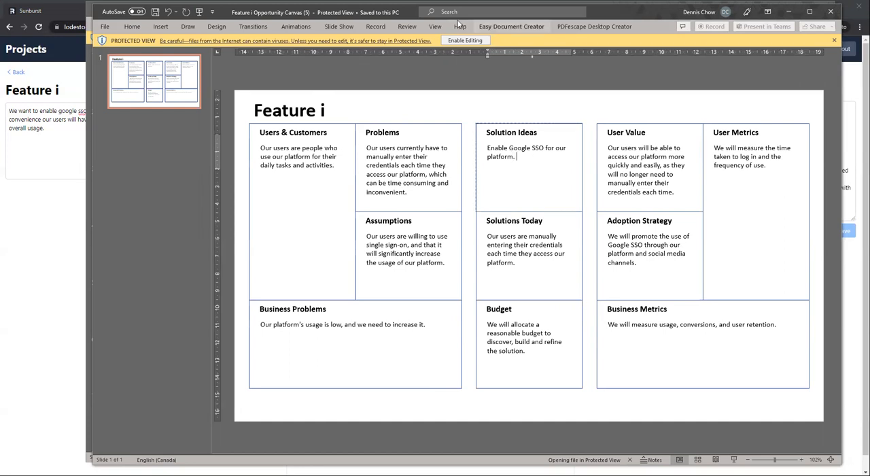
left_click(453, 41)
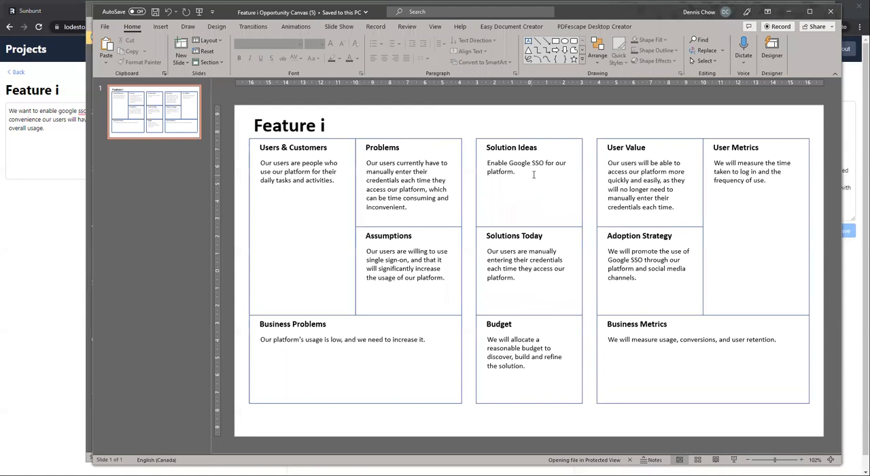
Step: Append the text "asdf asdf" to the Solution Ideas box of the Feature i canvas
left_click(521, 196)
type("asdf asdf")
left_click(534, 217)
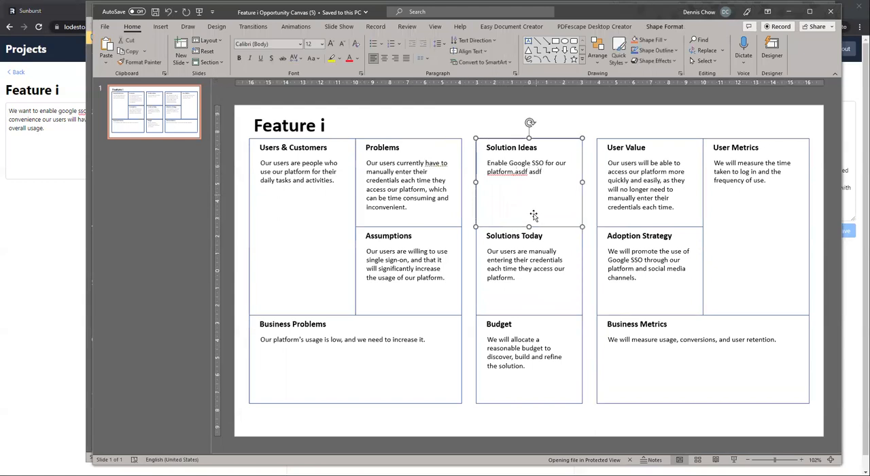
Step: Switch back to Lodestone and return from Feature i's details to the Q2 2023 Roadmap project
left_click(53, 230)
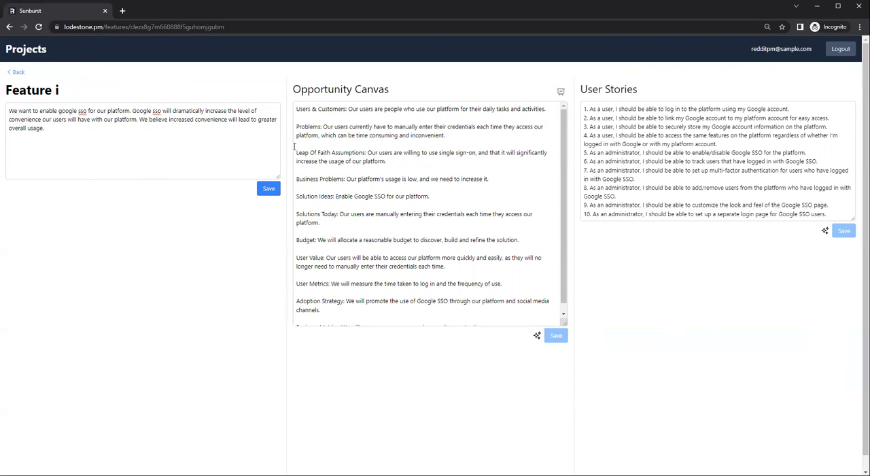
left_click(18, 73)
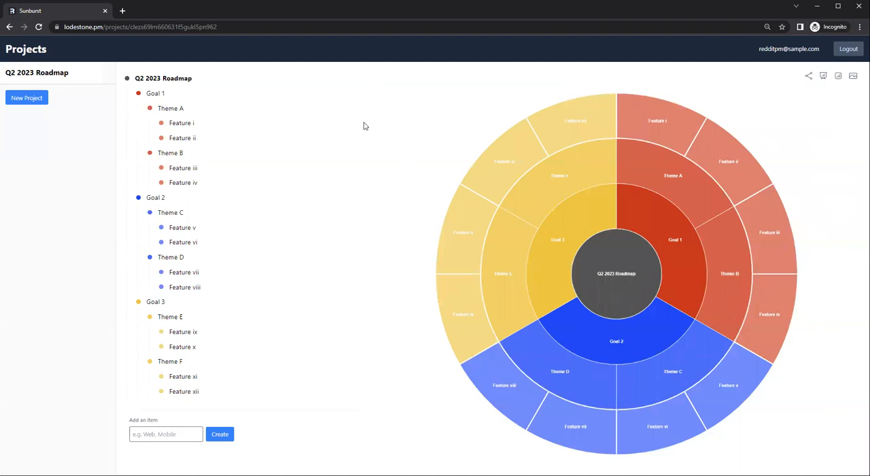
mouse_move(363, 121)
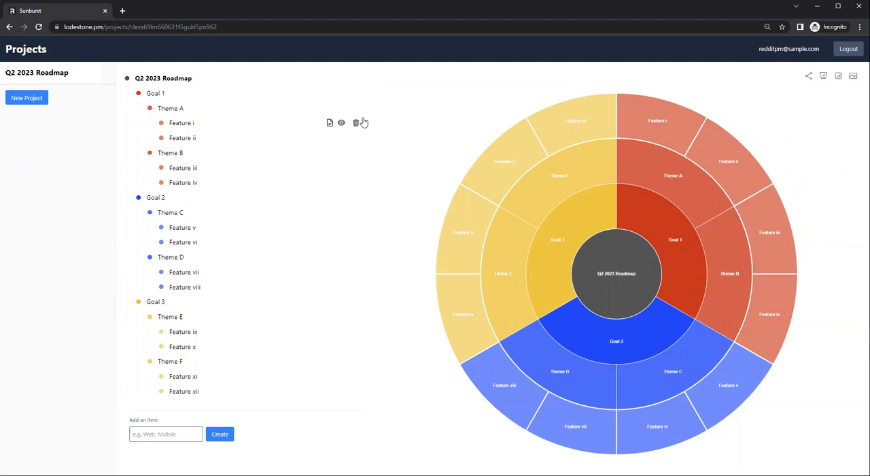